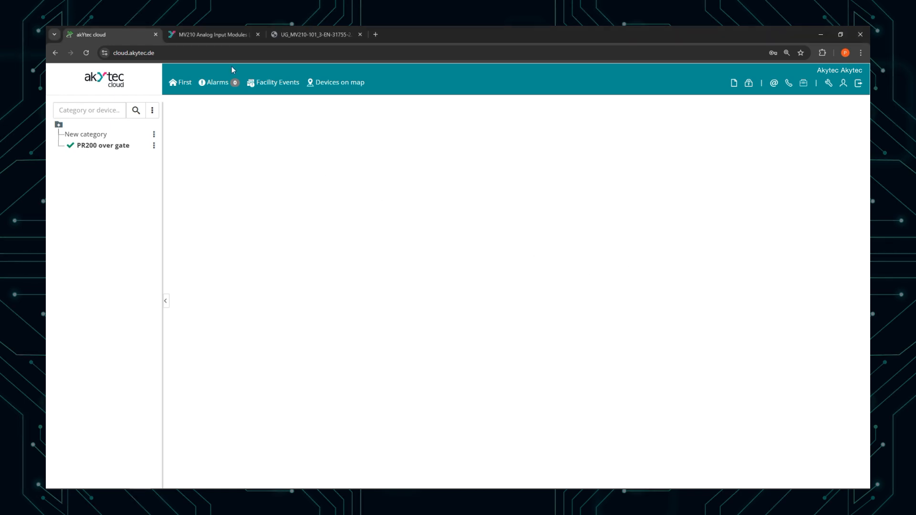
Step: Open the company's device administration in akYtec Cloud and start registering a new device
click(227, 38)
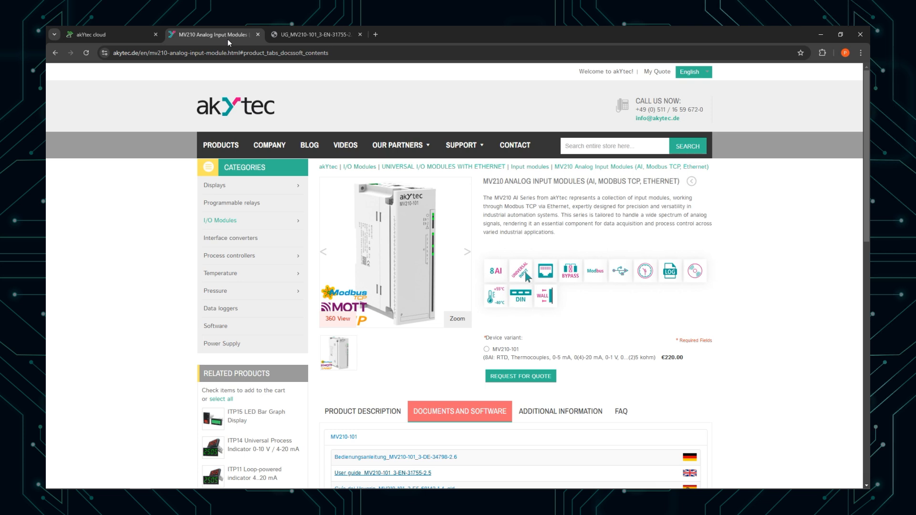
click(100, 35)
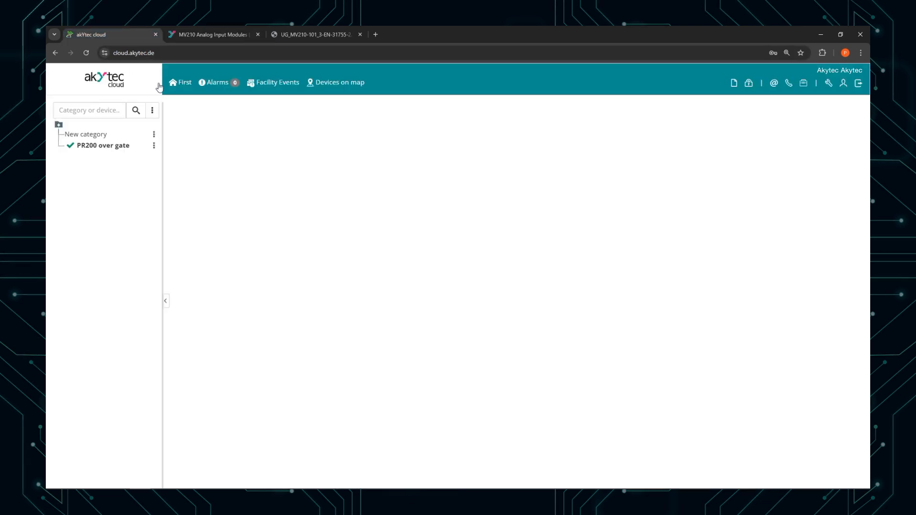
click(829, 84)
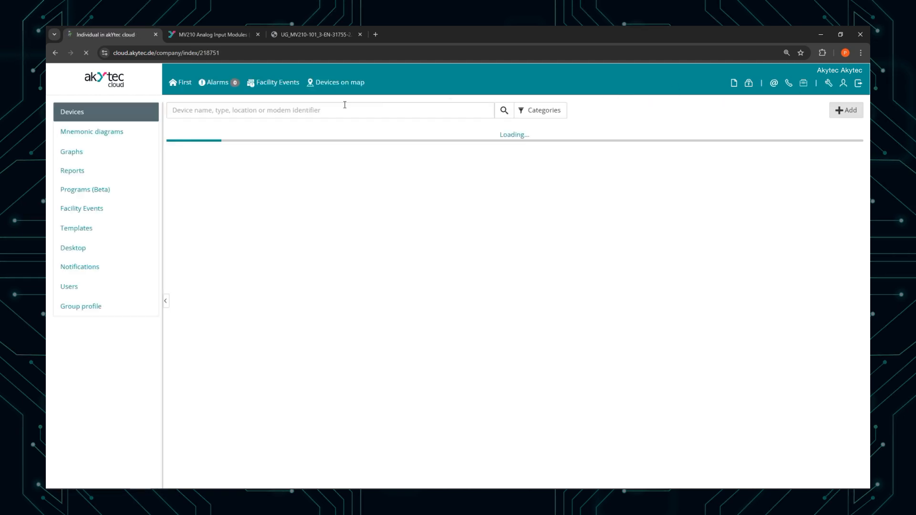
click(840, 110)
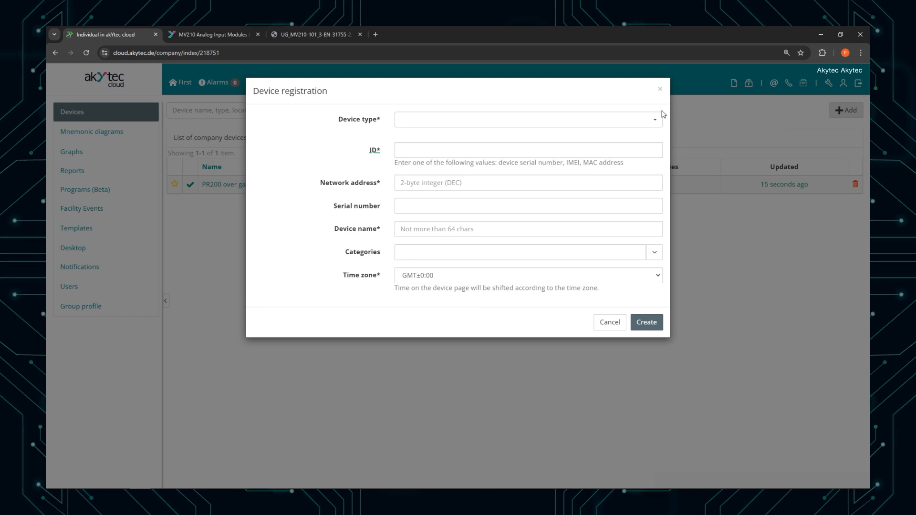
Step: Set the device type to MV210 over Ethernet - Autodetection from the Mx210 I/O modules
click(645, 118)
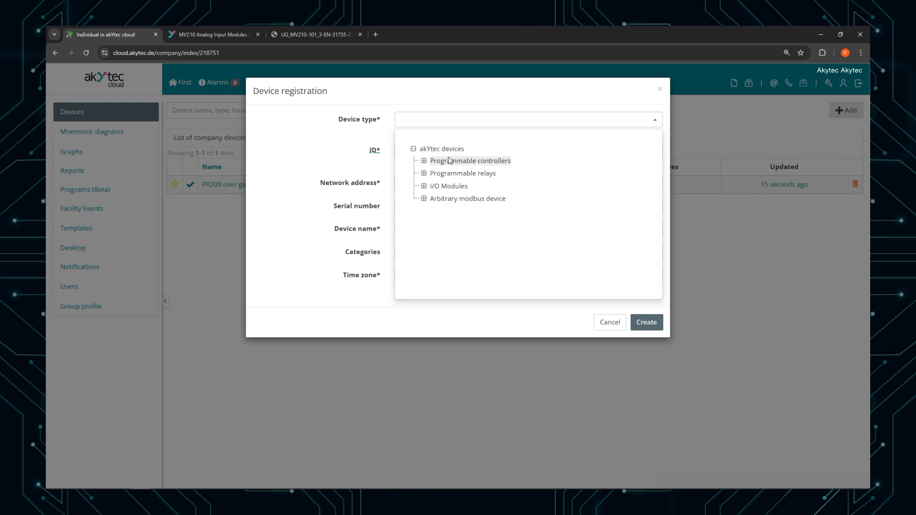
click(424, 187)
click(434, 198)
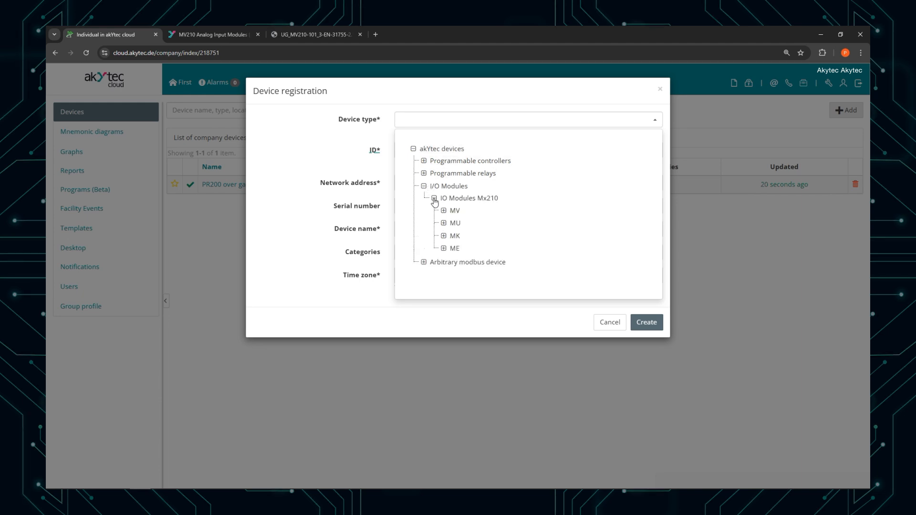
click(443, 211)
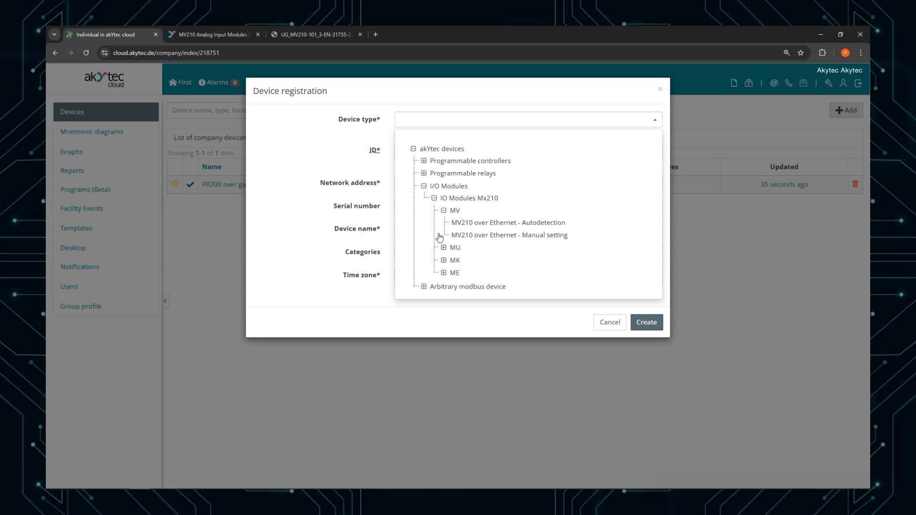
click(424, 186)
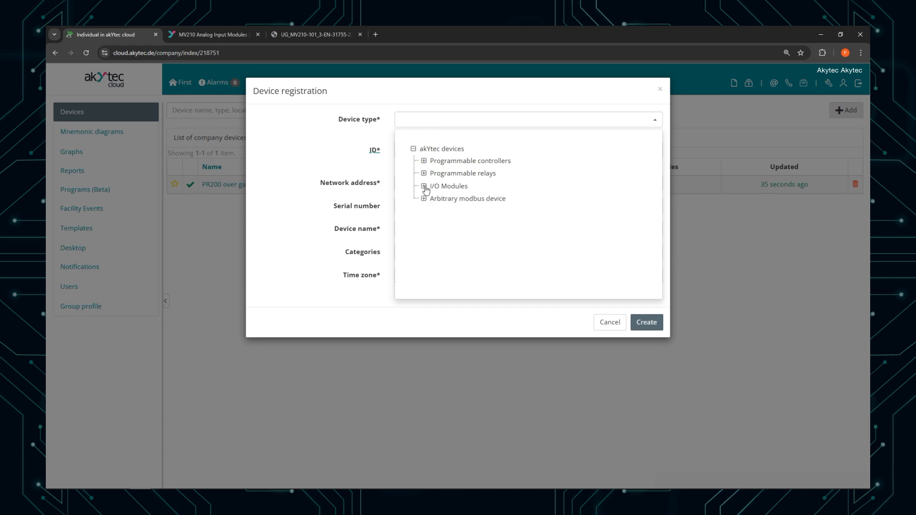
click(424, 200)
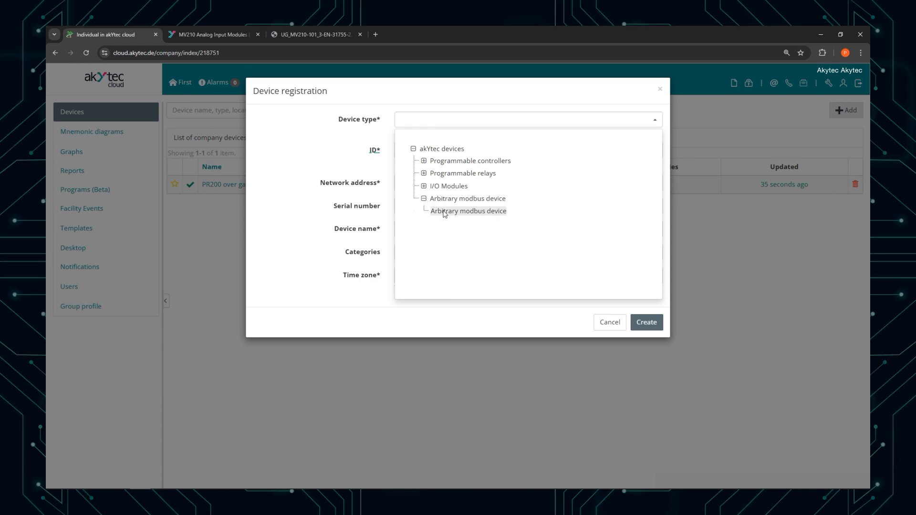
click(423, 186)
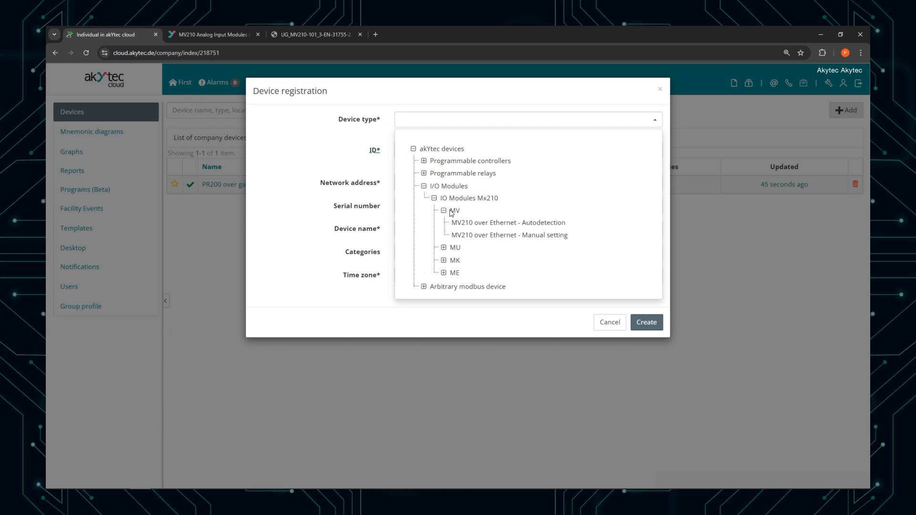
click(464, 221)
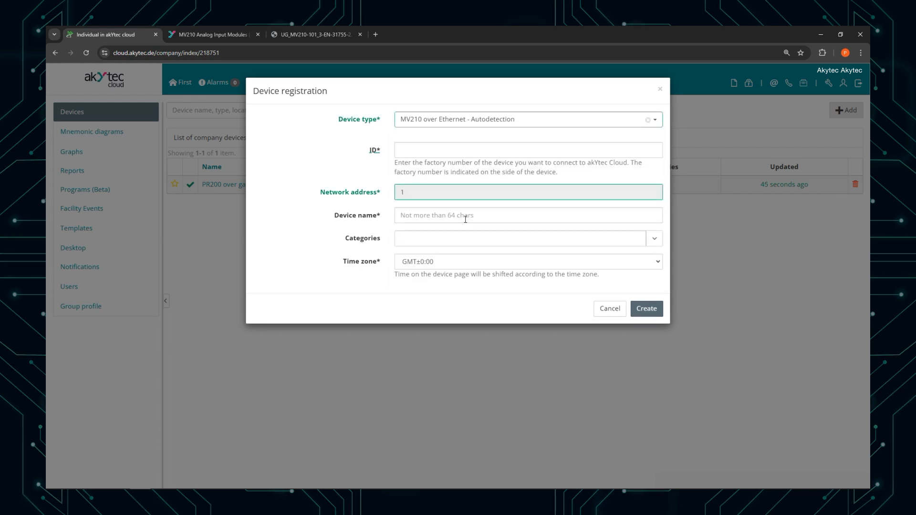
Step: Switch to akYtec ToolPro, copy the MV210-101 module's serial number from its device information, and leave the program
click(459, 150)
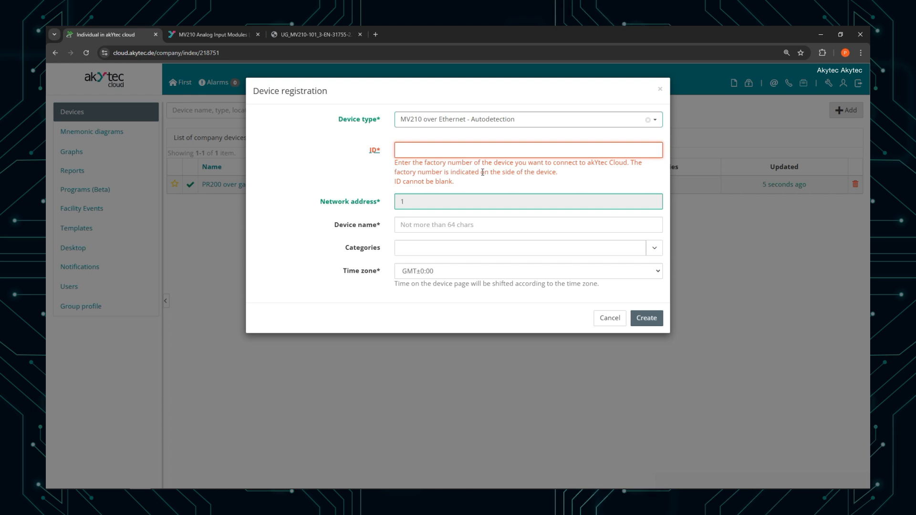
click(222, 35)
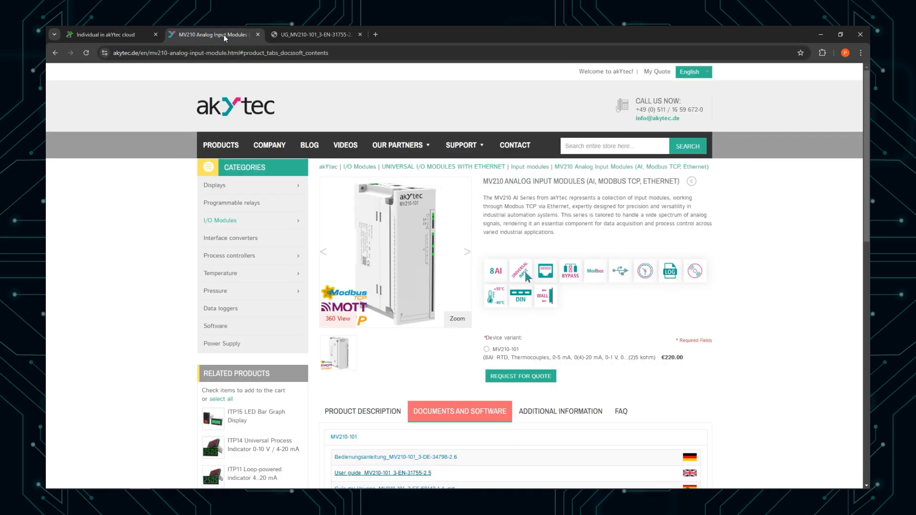
mouse_move(372, 237)
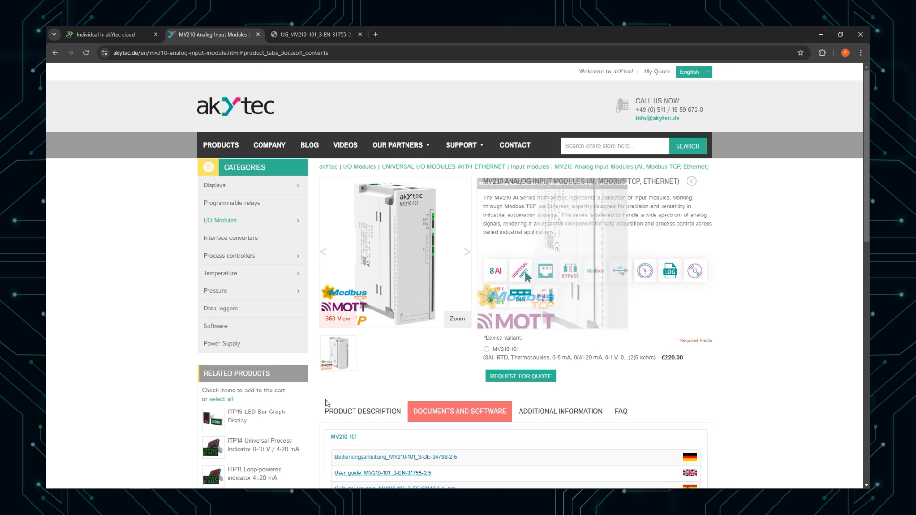
click(162, 482)
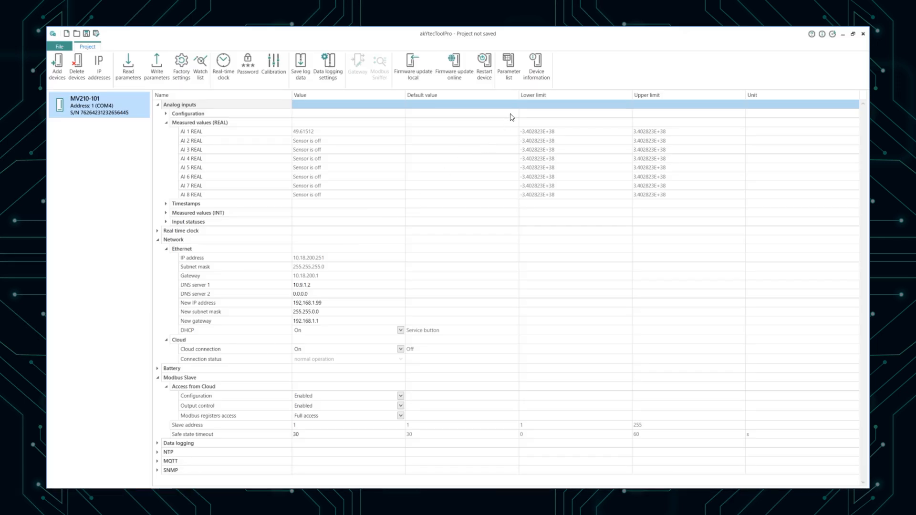
click(531, 77)
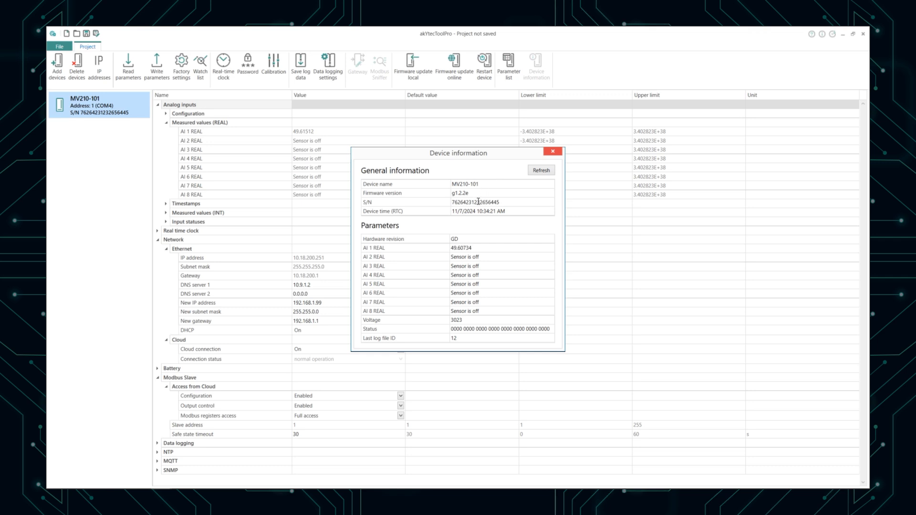
click(478, 202)
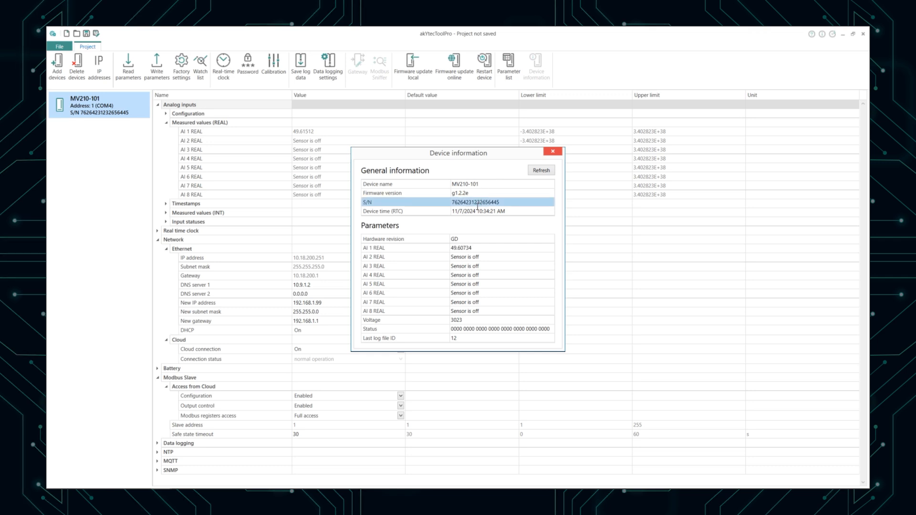
double_click(477, 202)
right_click(477, 203)
click(491, 212)
click(552, 151)
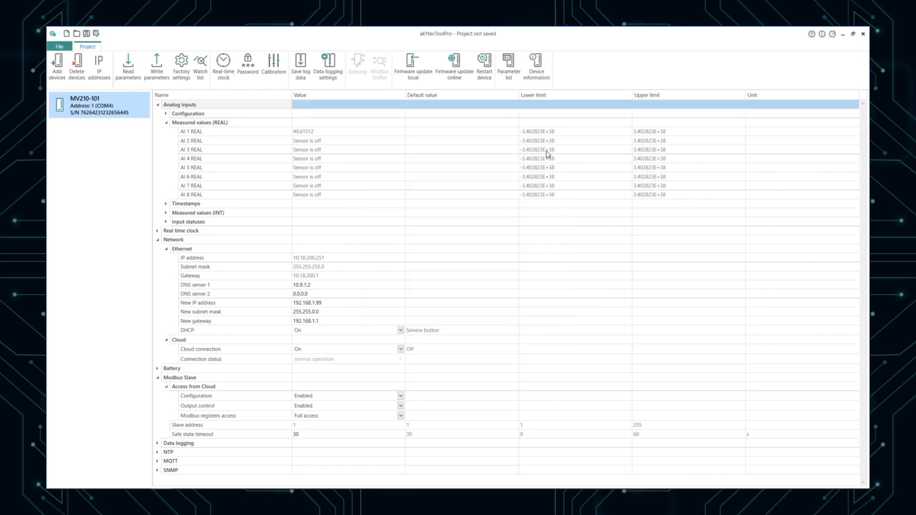
click(842, 33)
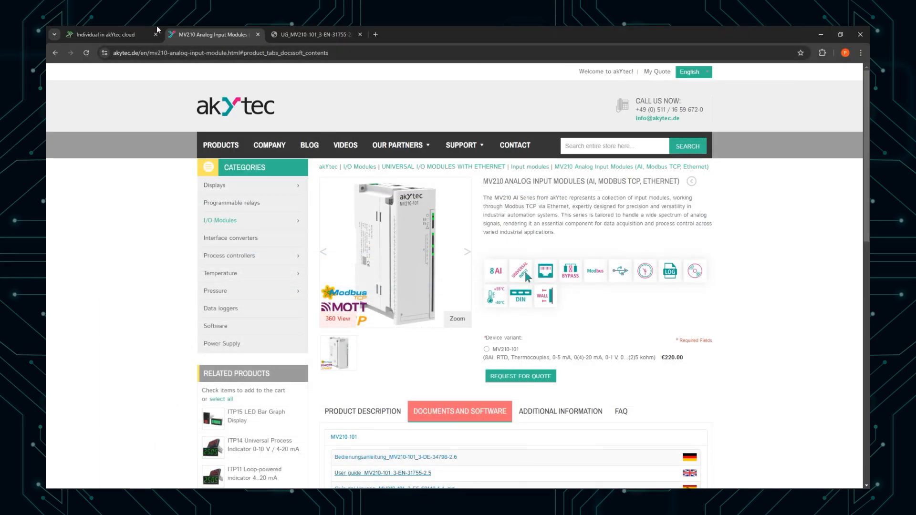
Step: Return to the cloud device registration and paste the copied serial number as the device ID
click(105, 35)
right_click(417, 148)
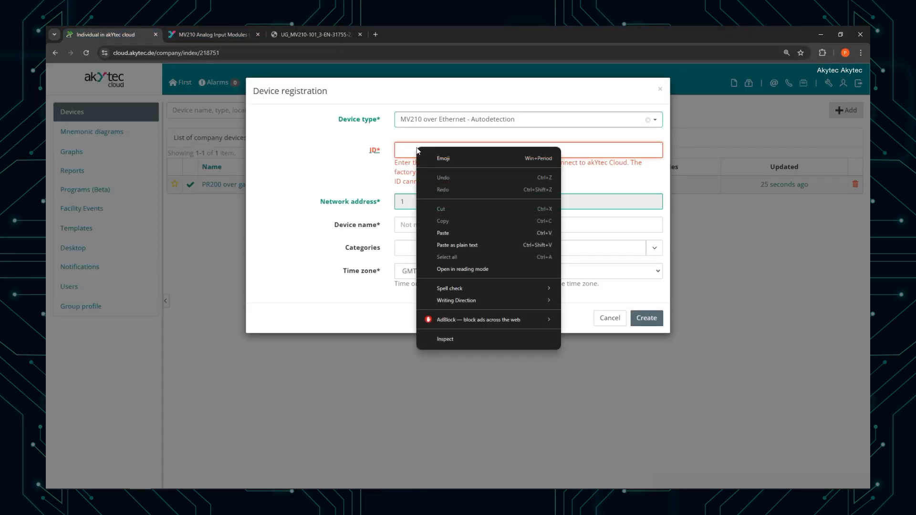
click(443, 214)
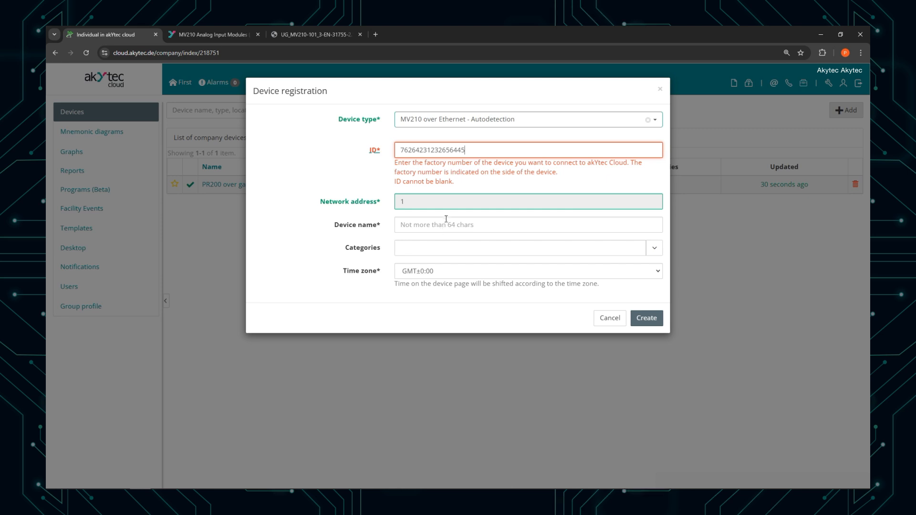
click(474, 181)
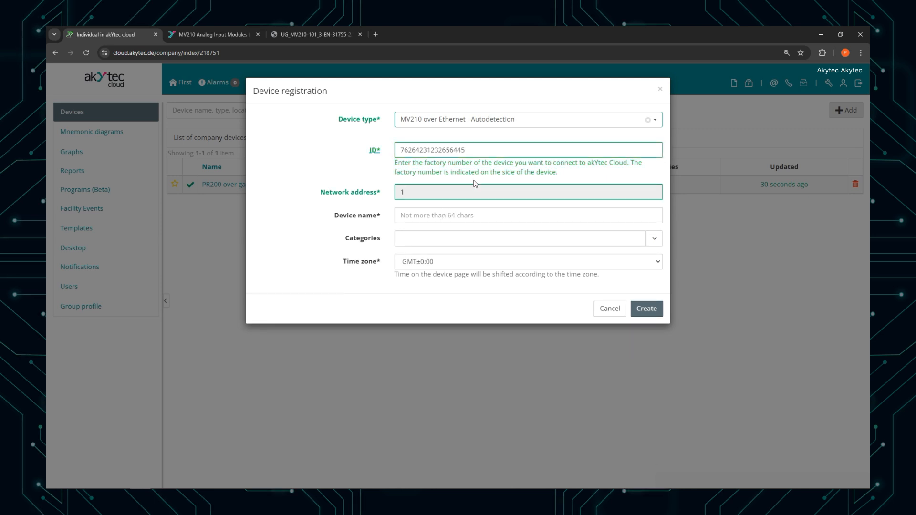
Step: Check the registration's network address against the module's Modbus slave address in akYtec ToolPro
click(469, 197)
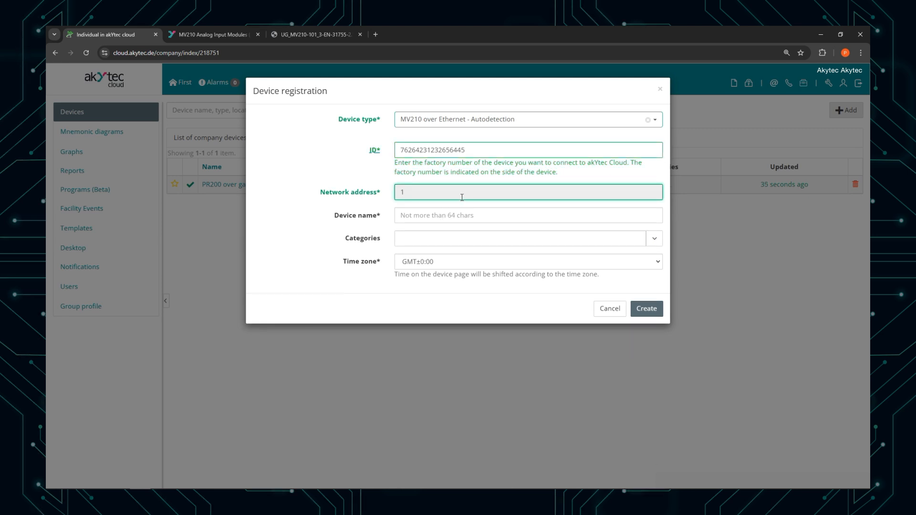
mouse_move(190, 488)
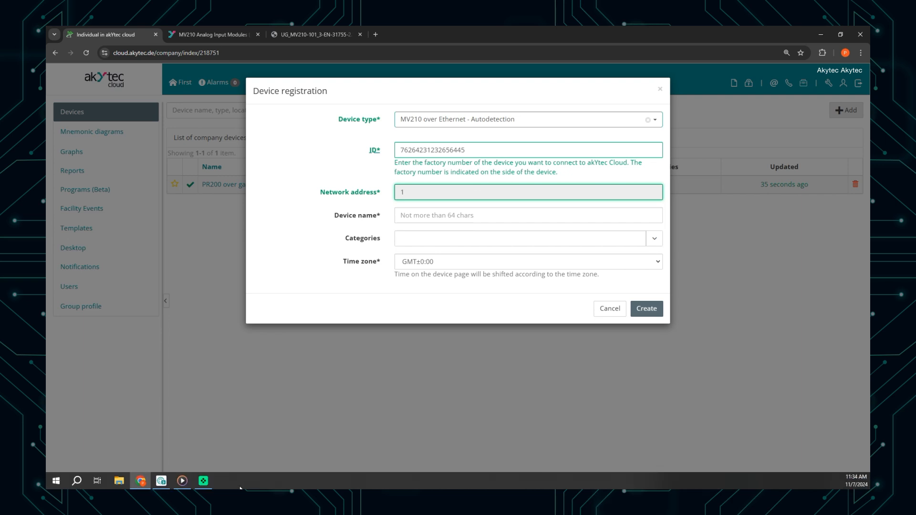
click(161, 484)
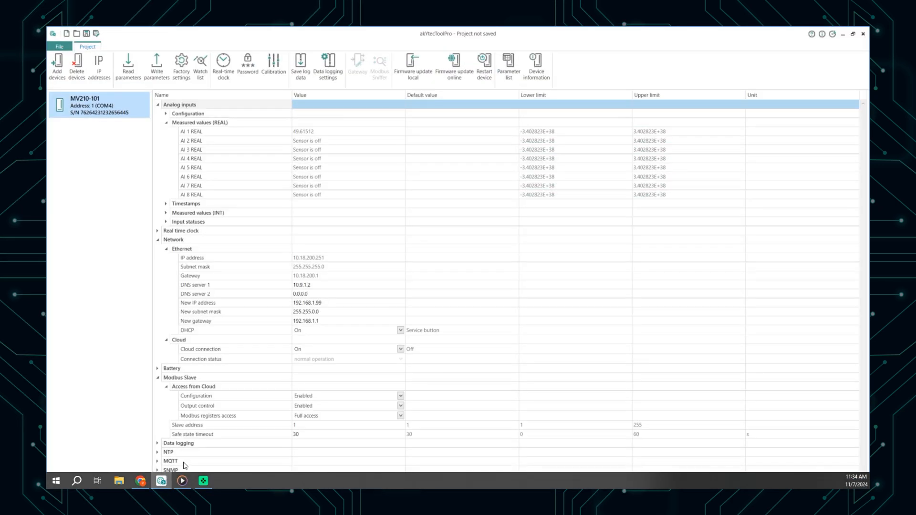
click(309, 428)
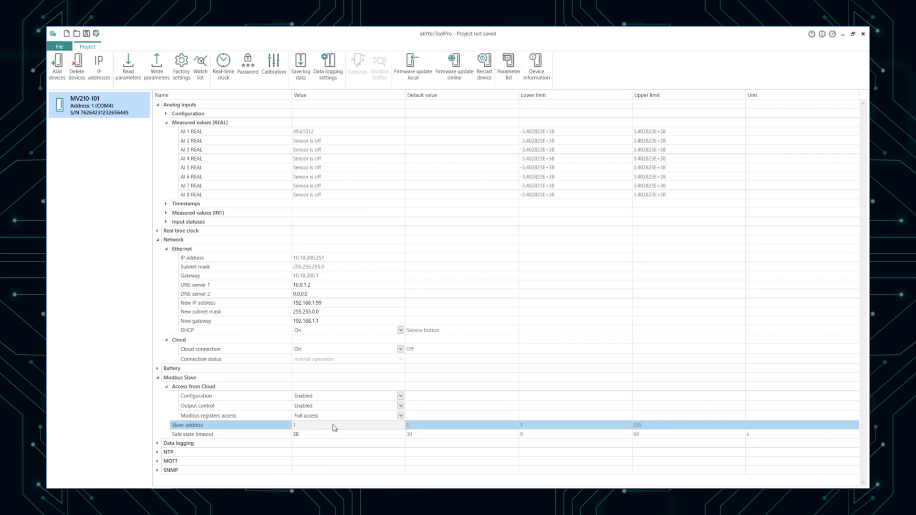
click(842, 35)
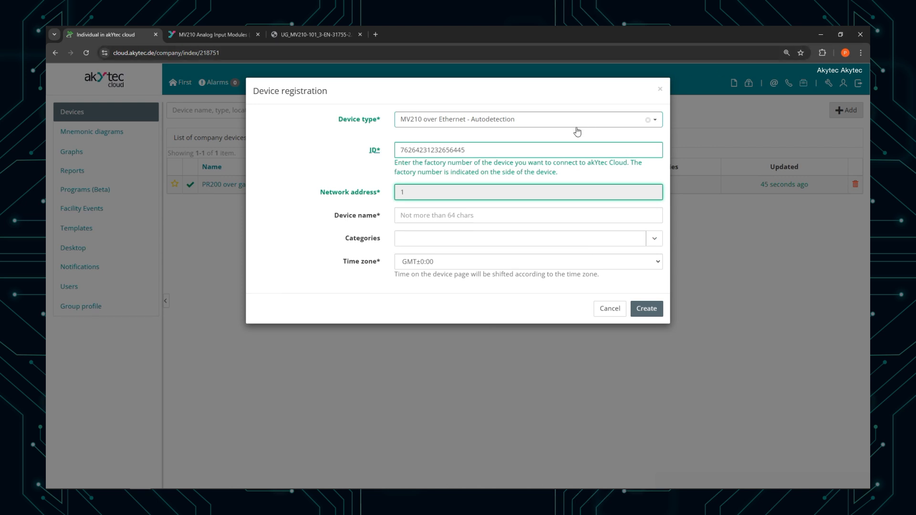
Step: Name the device MV210, set its time zone to GMT+2:00, and create it
click(471, 216)
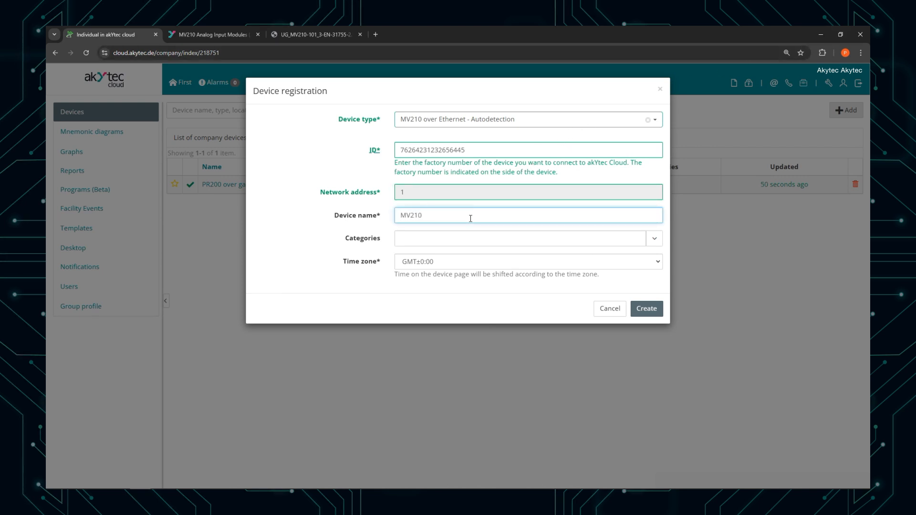
click(472, 262)
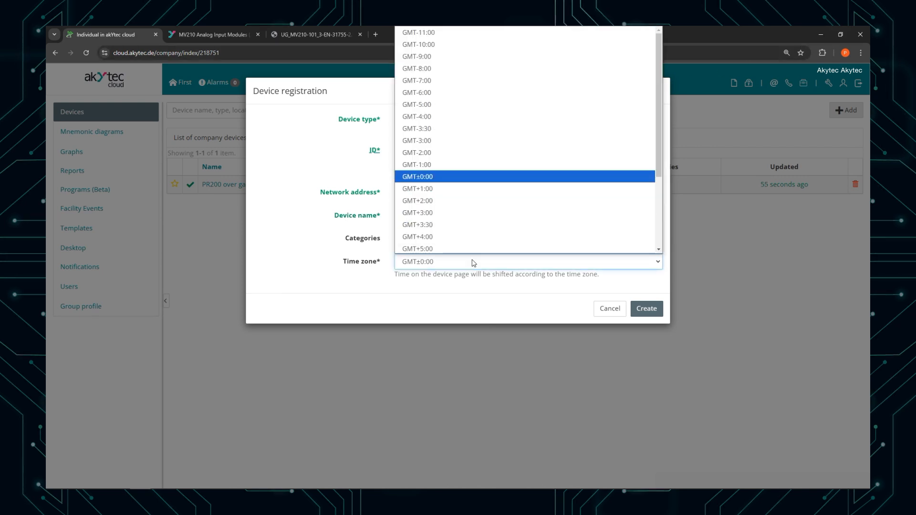
click(441, 207)
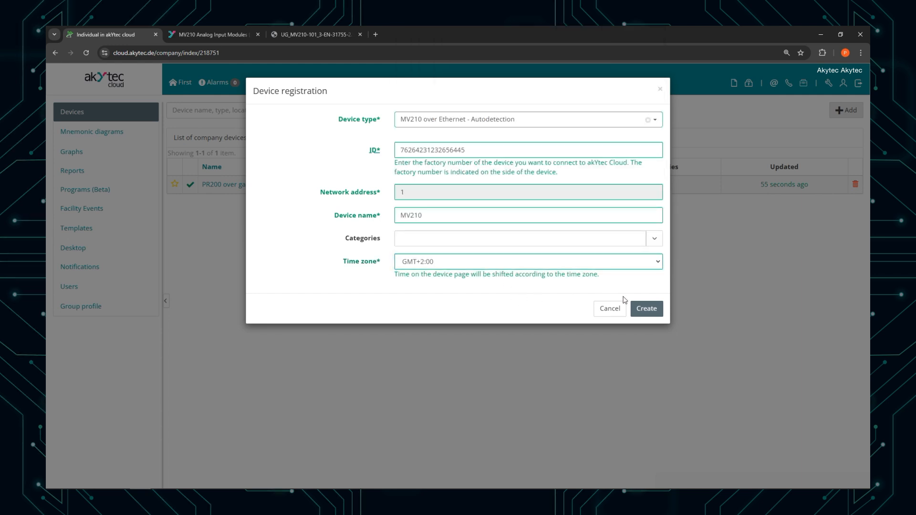
click(646, 309)
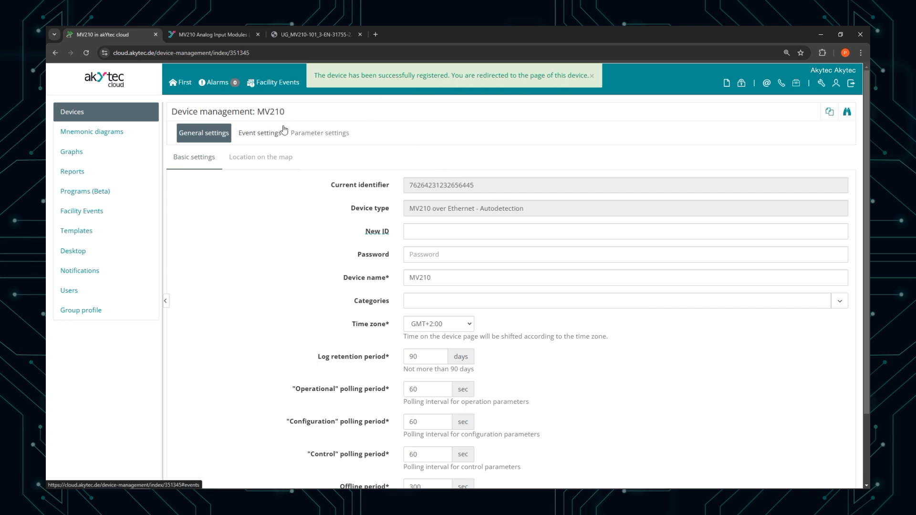
Step: Enter the device password in the MV210's basic settings and check the module's cloud access settings in akYtec ToolPro
scroll(428, 138, down, 1)
click(415, 212)
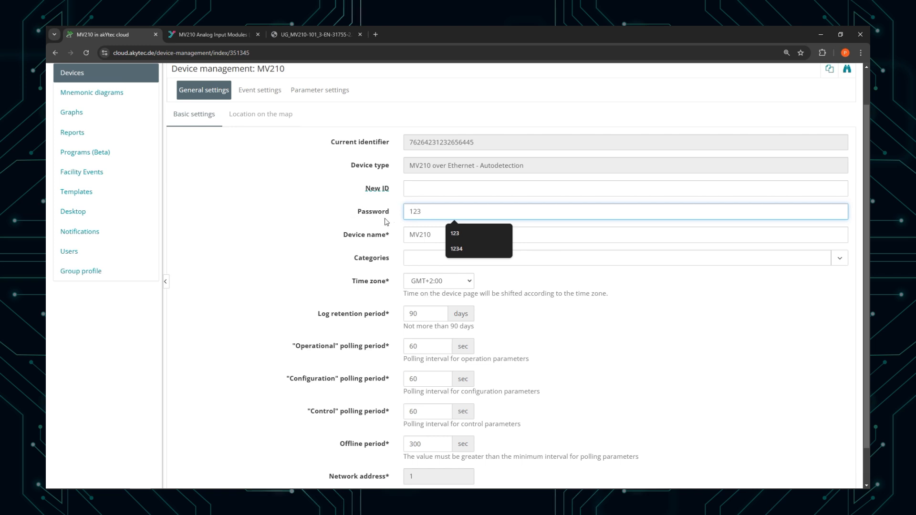
scroll(398, 218, down, 1)
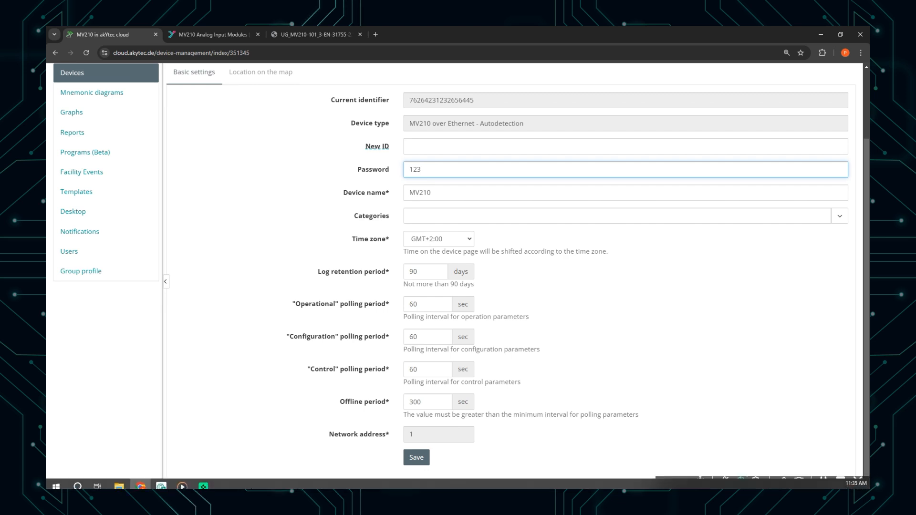
click(162, 487)
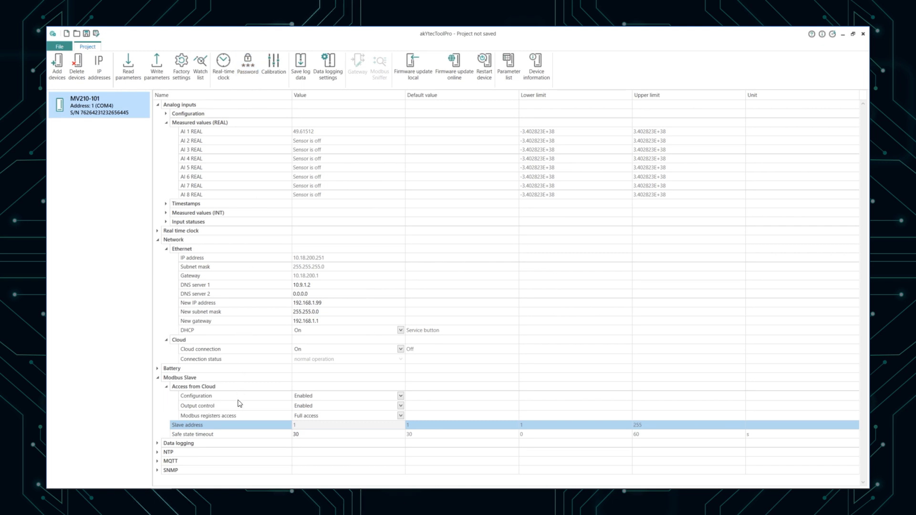
click(141, 481)
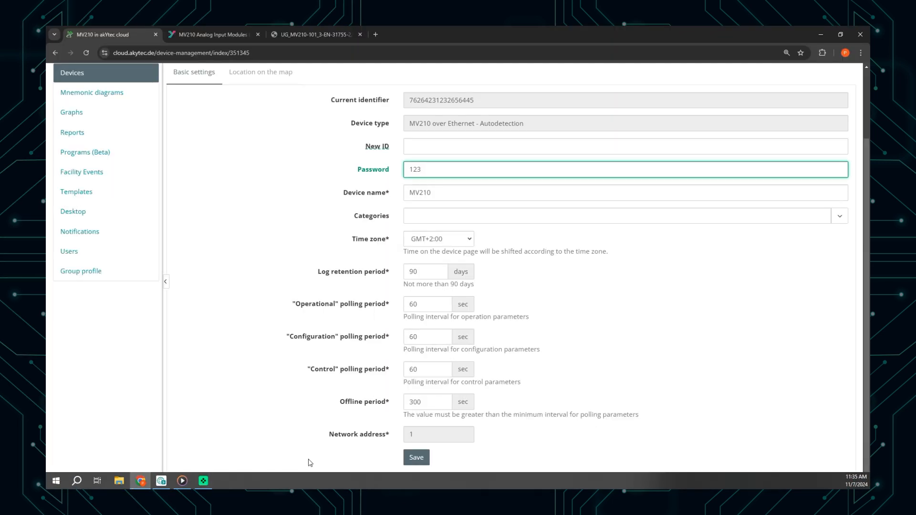
Step: Save the MV210's basic settings and open its parameter view
click(413, 459)
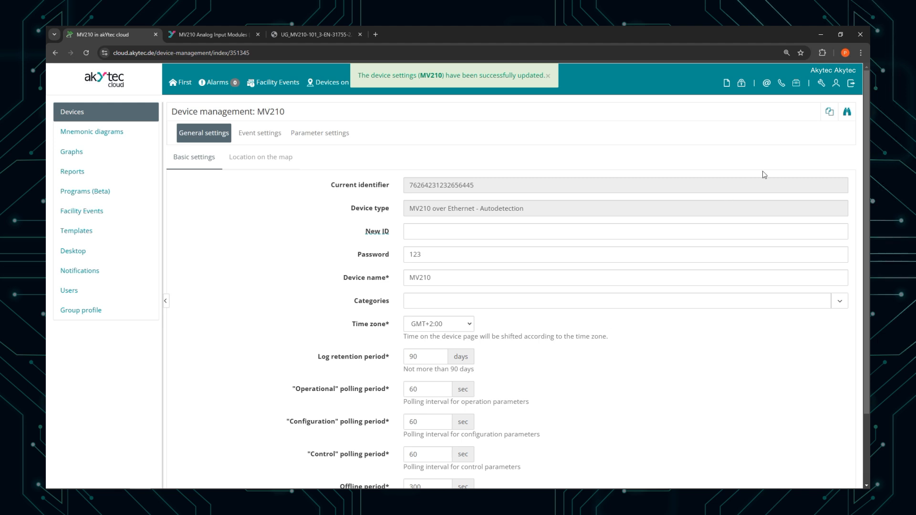
click(847, 115)
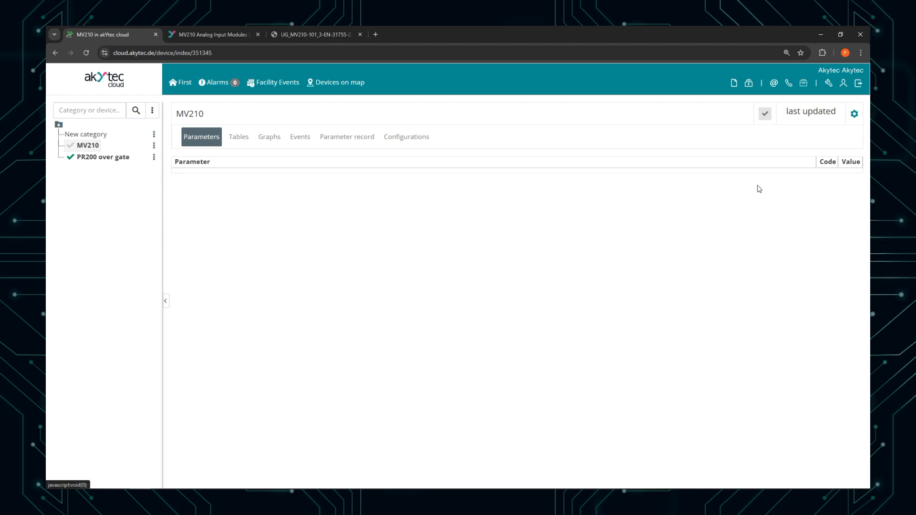
Step: Open the basic settings of the PR200 over gate device, review its polling, COM-port and Modbus options, and save them
click(829, 84)
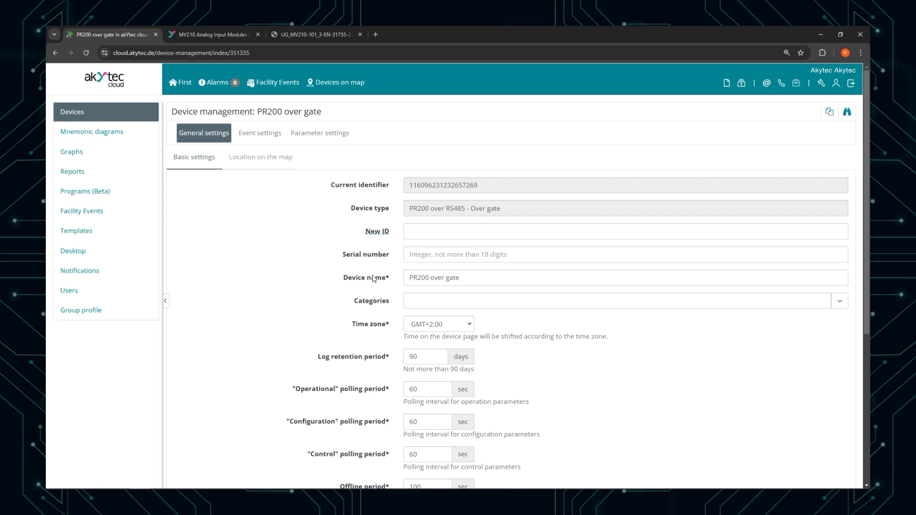
scroll(400, 315, down, 4)
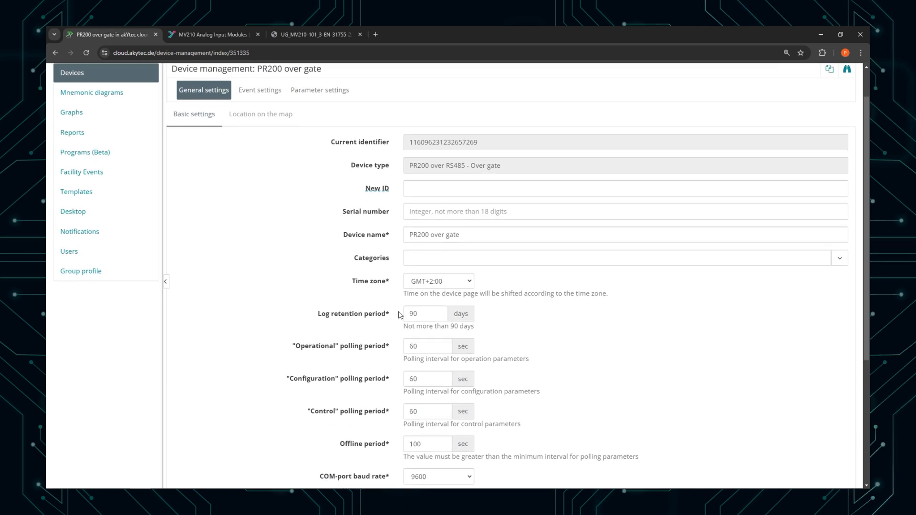
scroll(400, 313, down, 1)
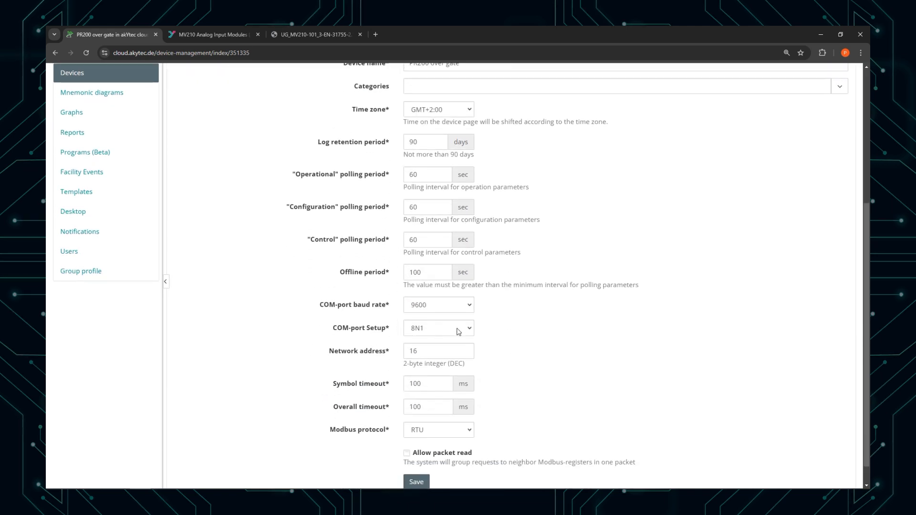
click(422, 481)
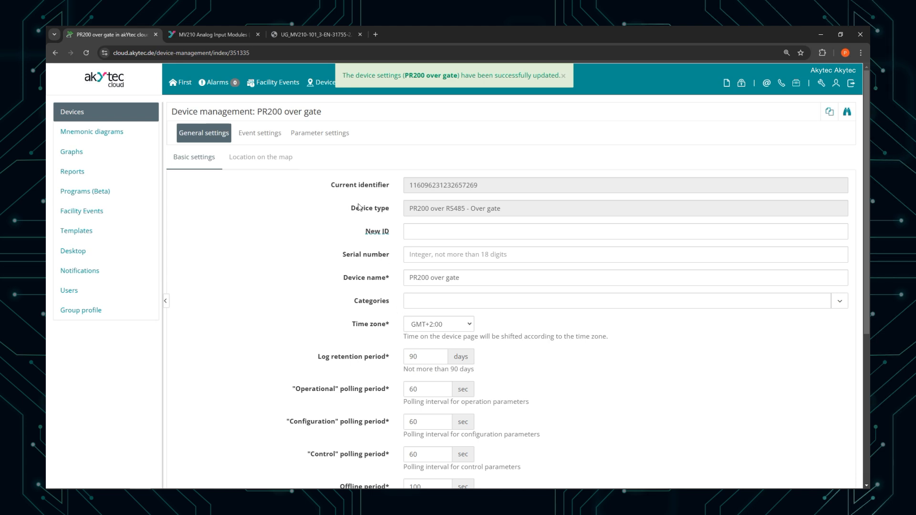
Step: Open the PR200's Number parameter for editing and examine its name, code, read function, record function and register address
click(333, 140)
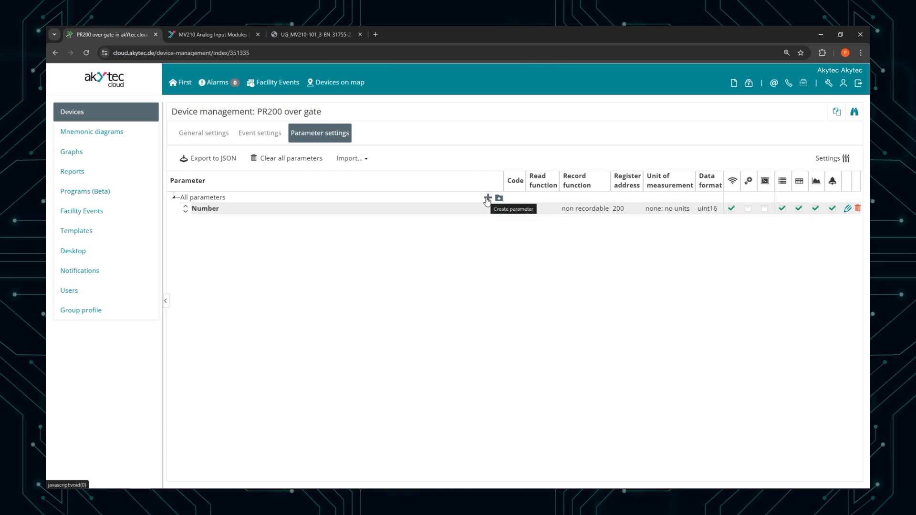
click(847, 209)
click(482, 123)
click(456, 167)
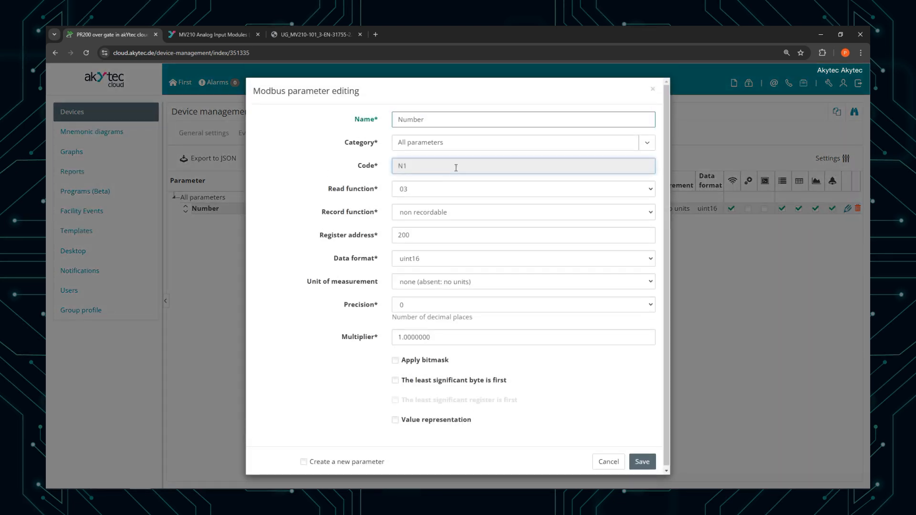
click(454, 189)
click(446, 189)
click(446, 207)
click(446, 210)
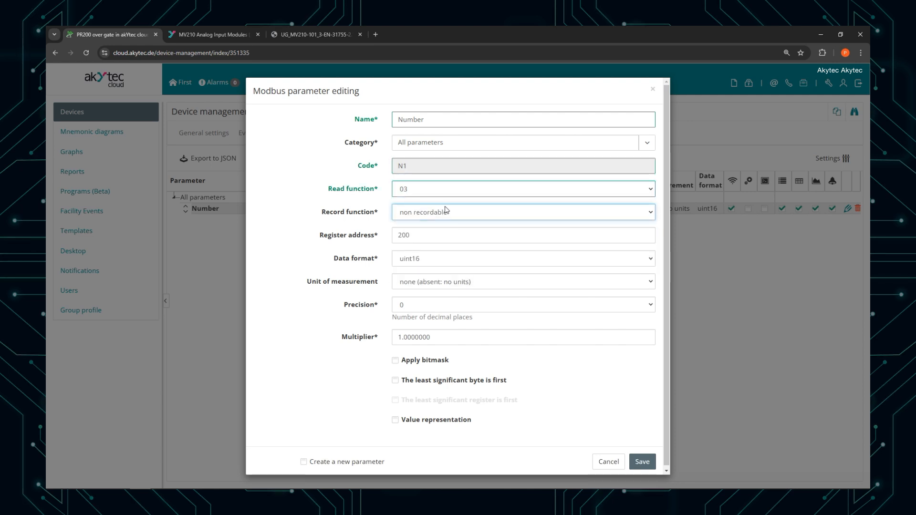
click(430, 232)
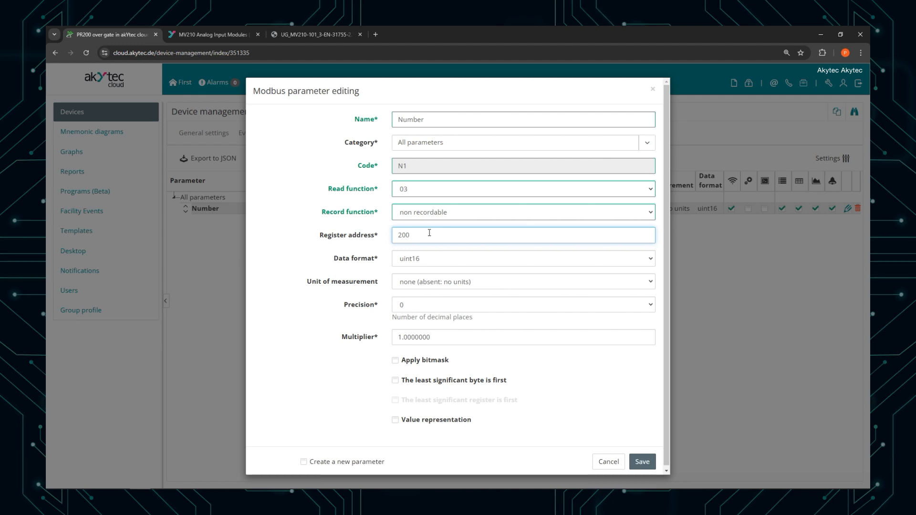
Step: Consult the Modbus register address tables in the MV210-101 user guide and return to the cloud parameter form
click(292, 33)
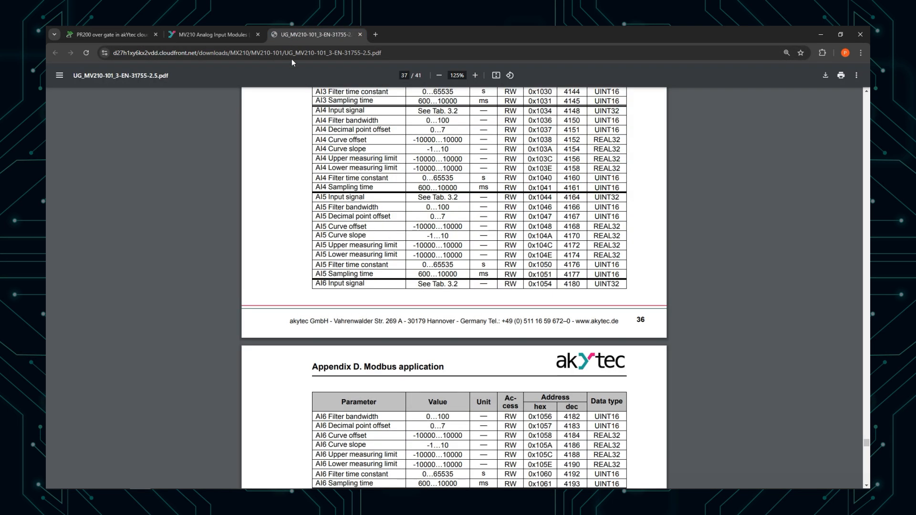
scroll(363, 179, up, 5)
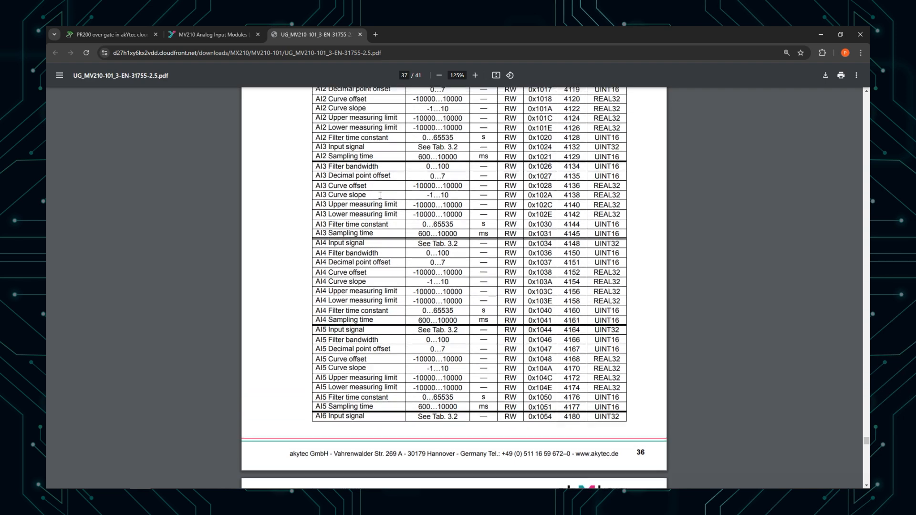
scroll(380, 195, up, 5)
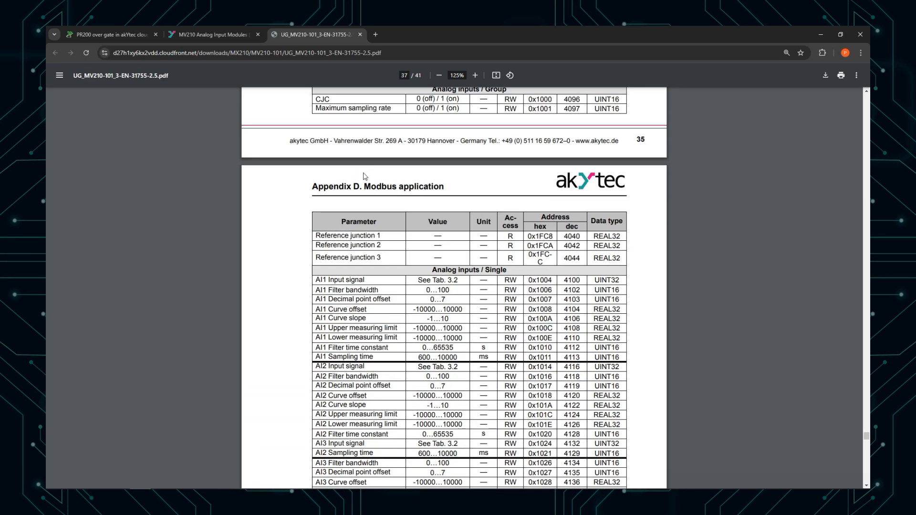
click(123, 35)
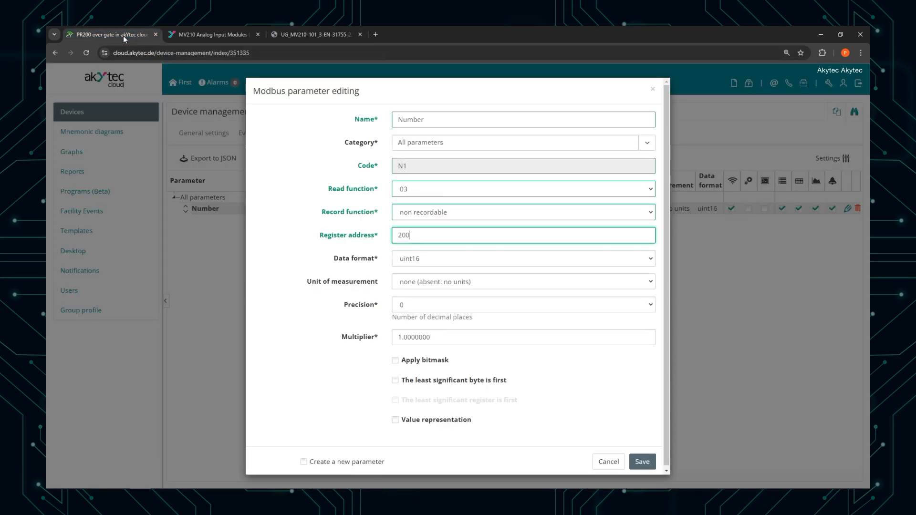
Step: Examine the Number parameter's data format, unit of measurement and precision options
click(419, 258)
click(422, 259)
click(433, 281)
click(434, 281)
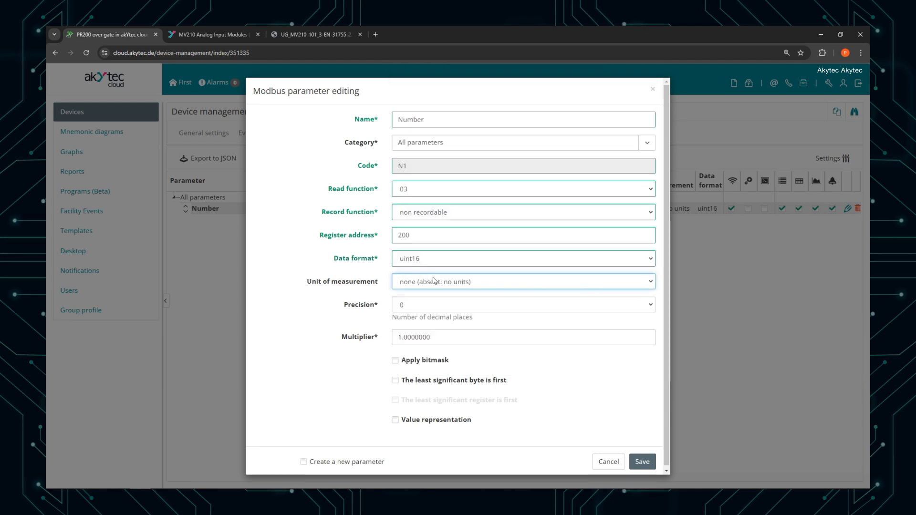
click(432, 306)
click(432, 305)
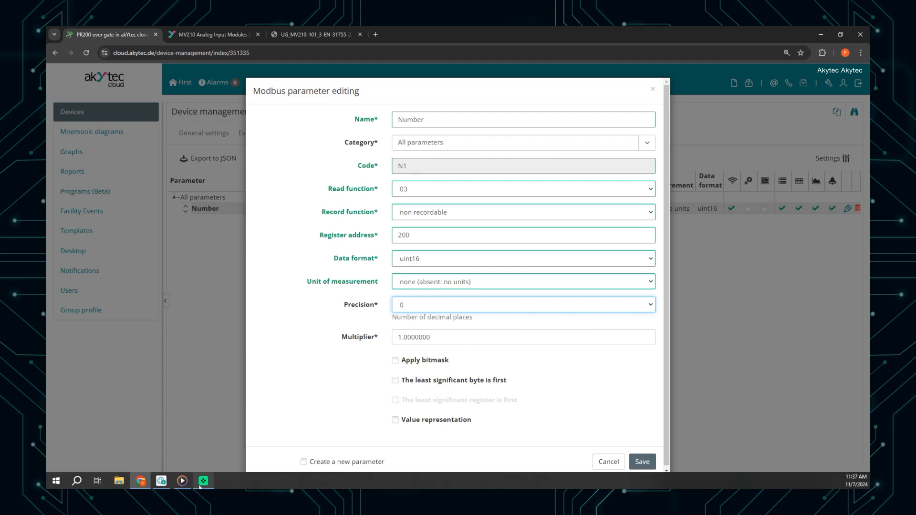
Step: Switch to akYtec ToolPro to view the MV210-101's list of parameters available over the network, and return to akYtec Cloud
click(162, 482)
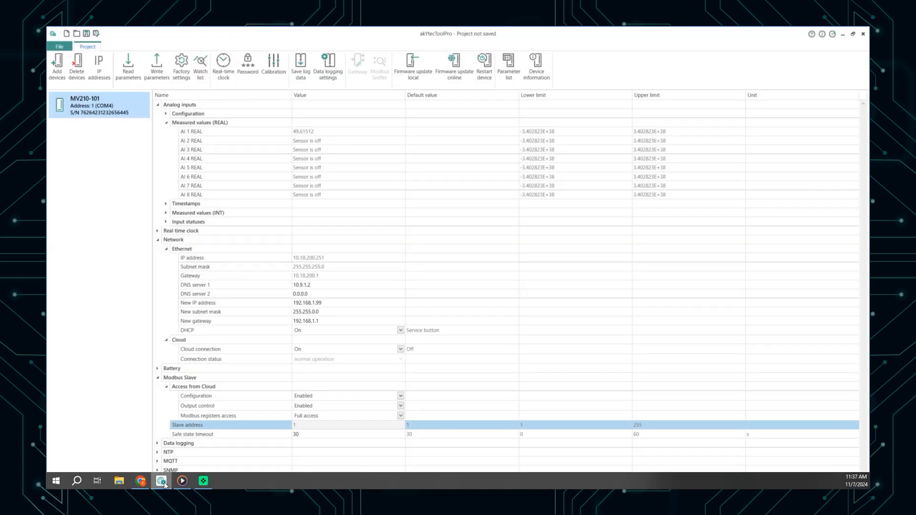
click(507, 77)
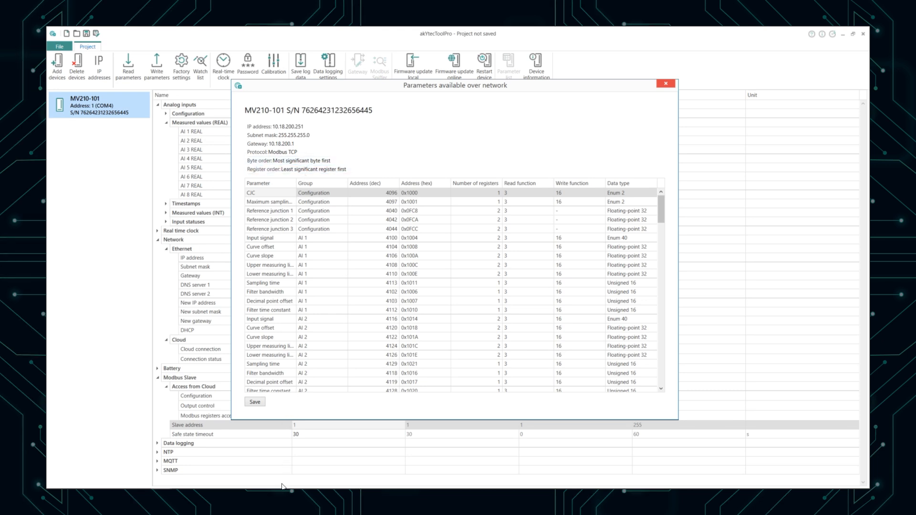
mouse_move(285, 488)
click(143, 482)
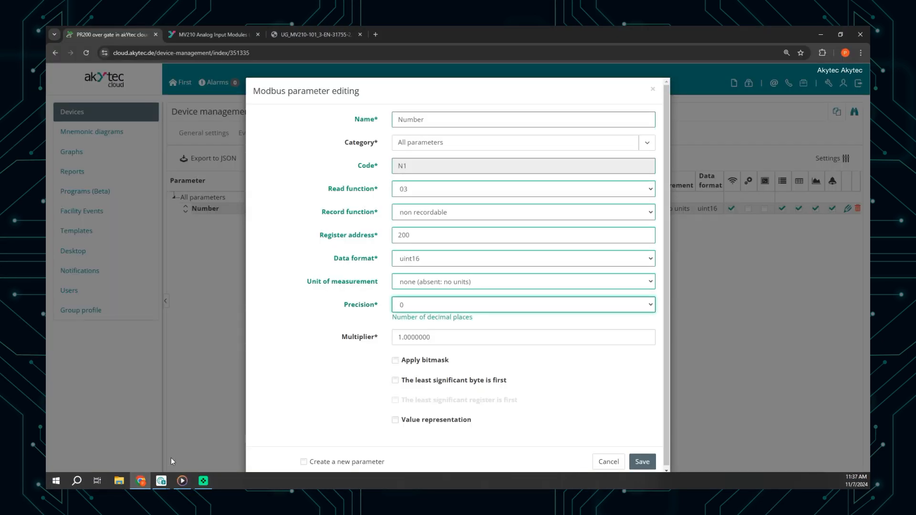
Step: Save the Number parameter and display the PR200 over gate's latest recorded data as a table
click(630, 461)
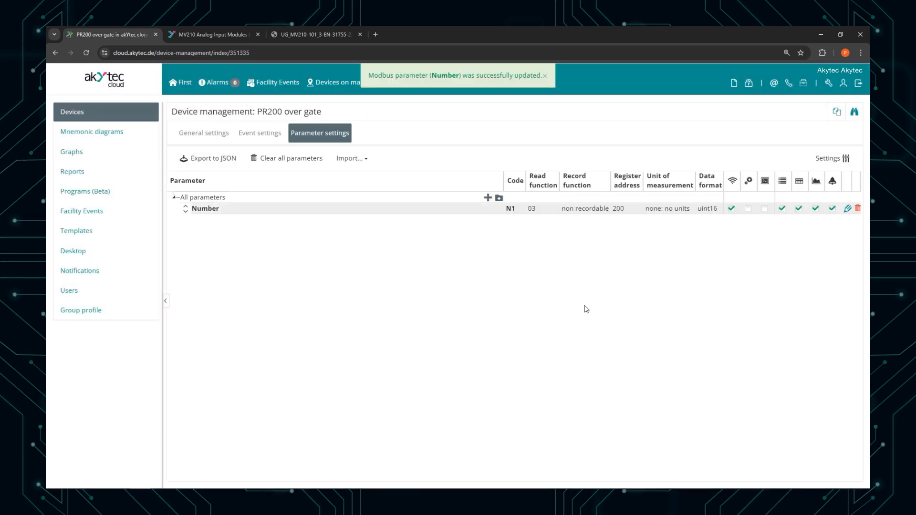
click(854, 113)
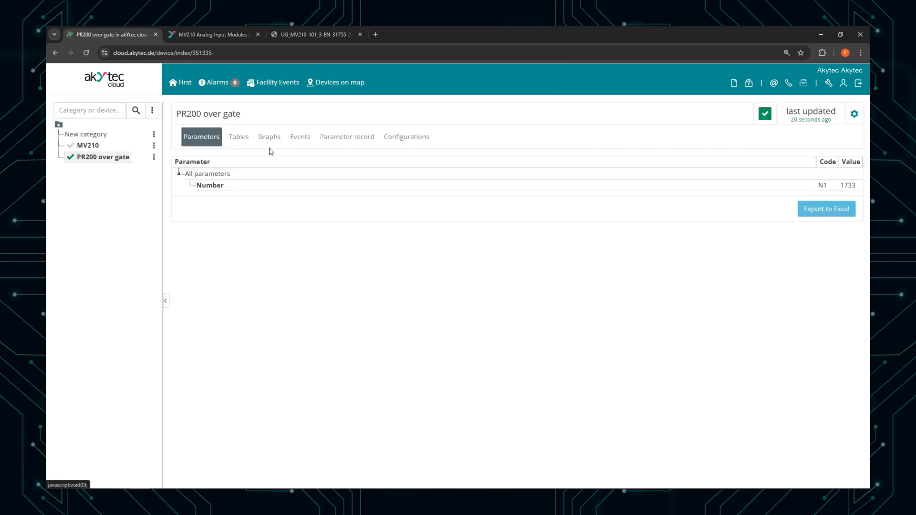
click(251, 144)
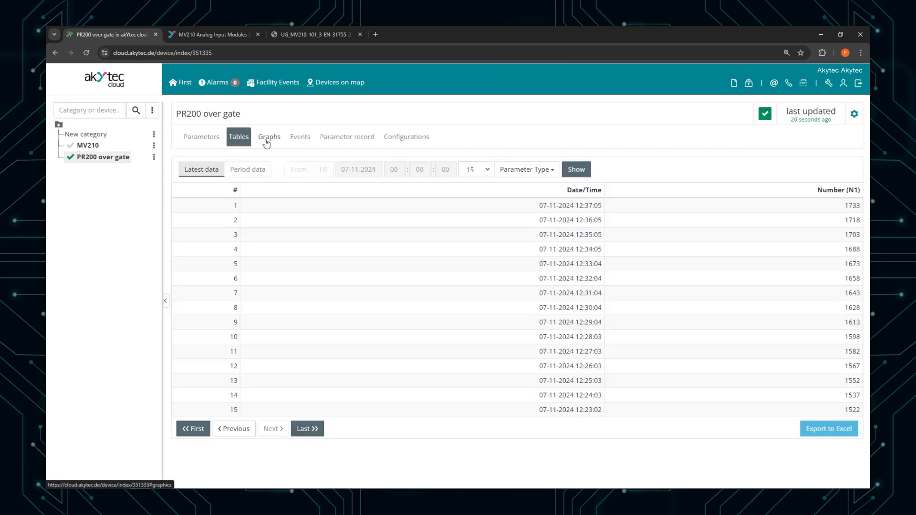